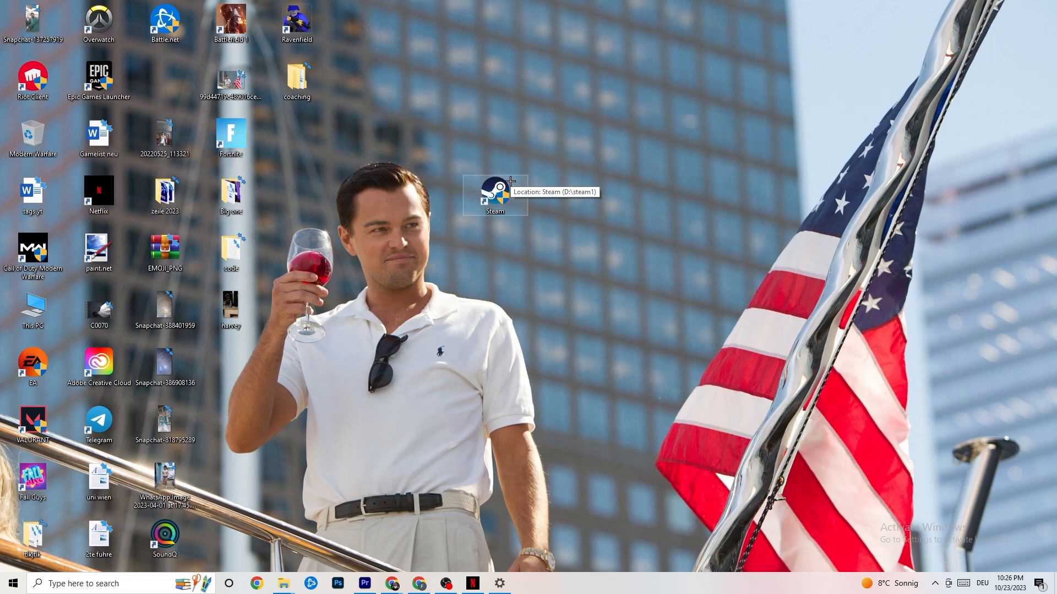
# Run the Steam desktop shortcut as administrator
pyautogui.rightClick(503, 190)
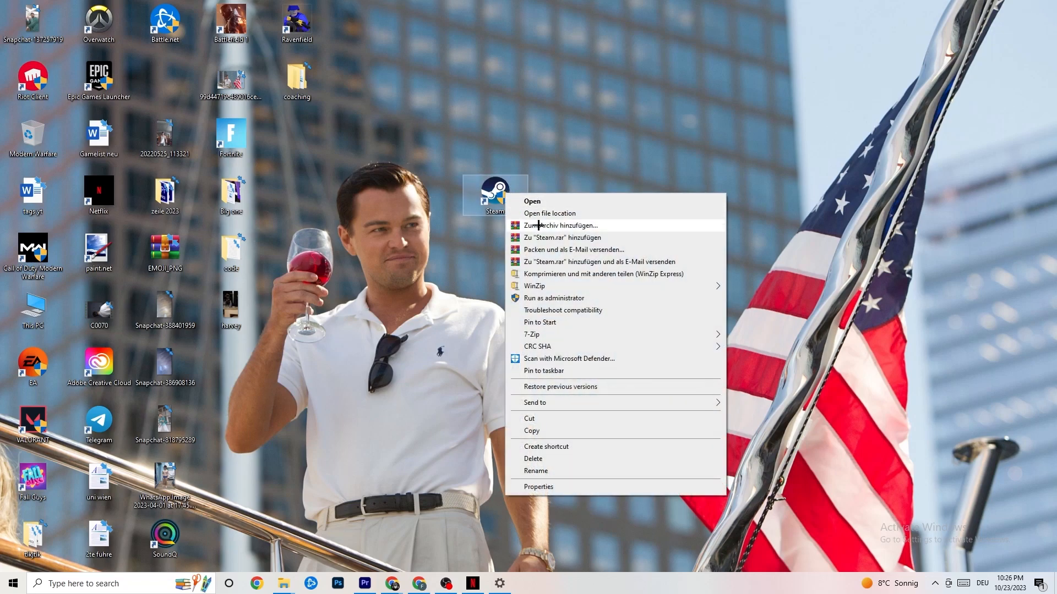
pyautogui.click(542, 300)
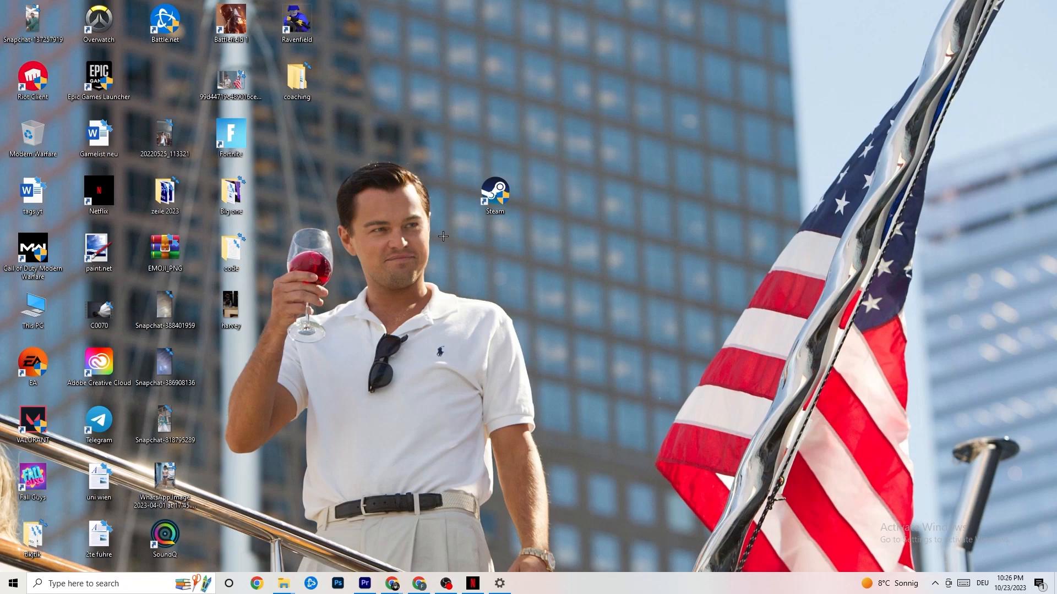
# In the Steam shortcut's compatibility properties, have the program run in compatibility mode for Windows 8 and accept the settings
pyautogui.rightClick(494, 196)
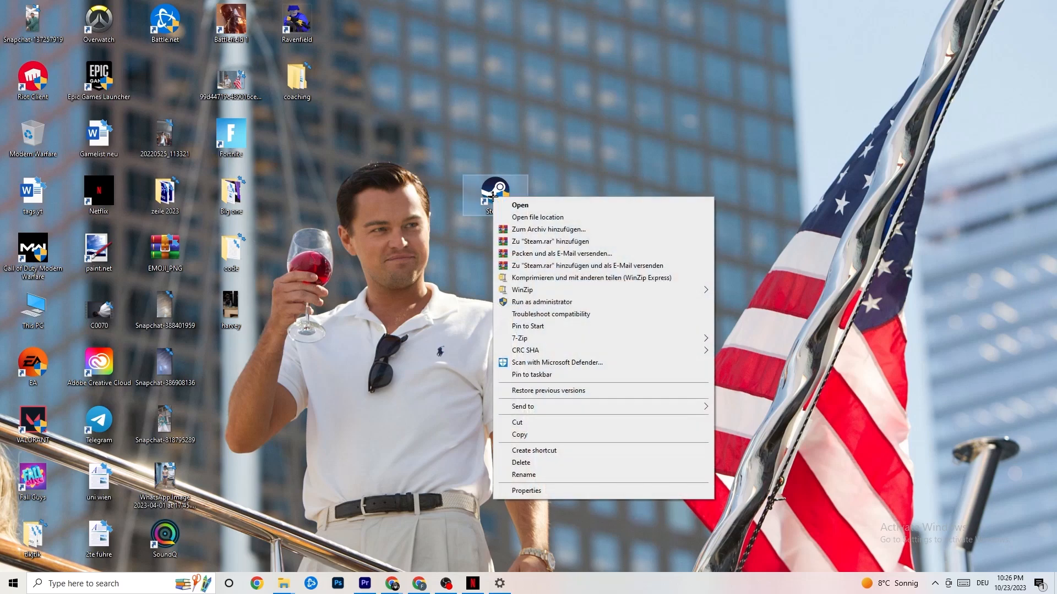
pyautogui.click(550, 494)
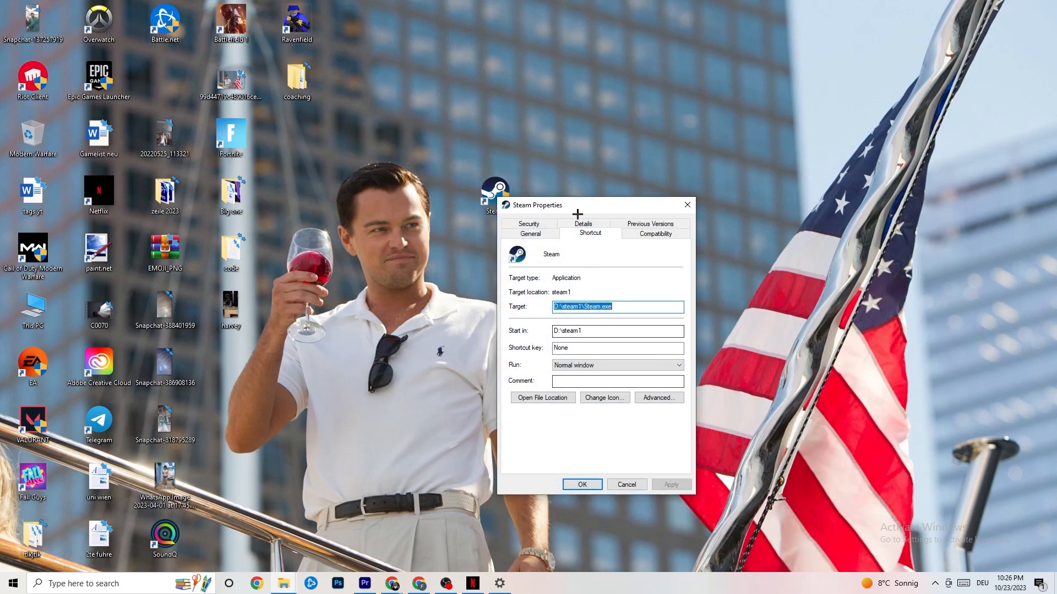
pyautogui.moveTo(573, 205); pyautogui.dragTo(524, 123)
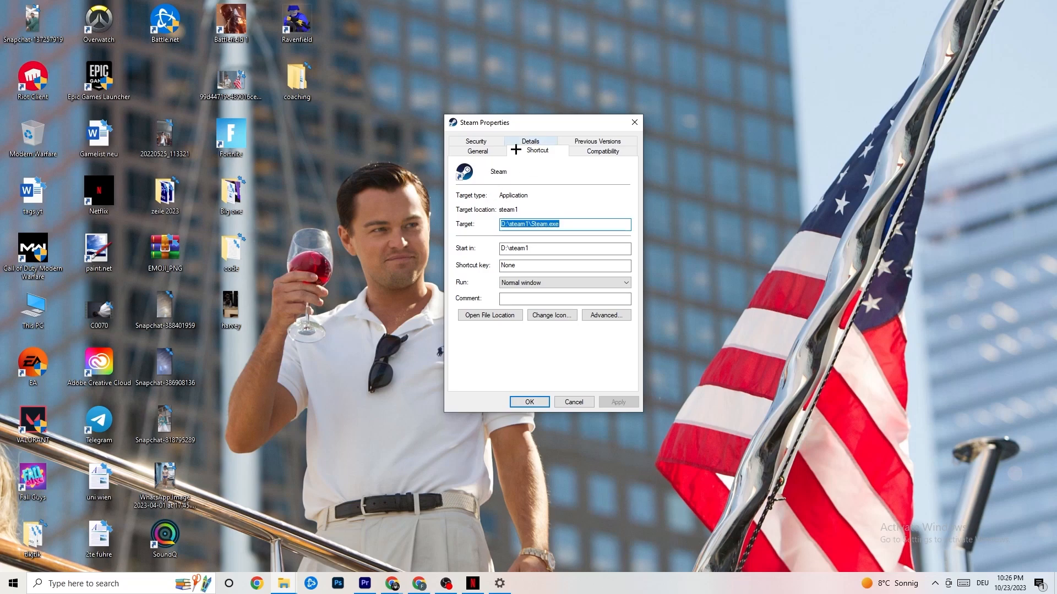
pyautogui.click(573, 149)
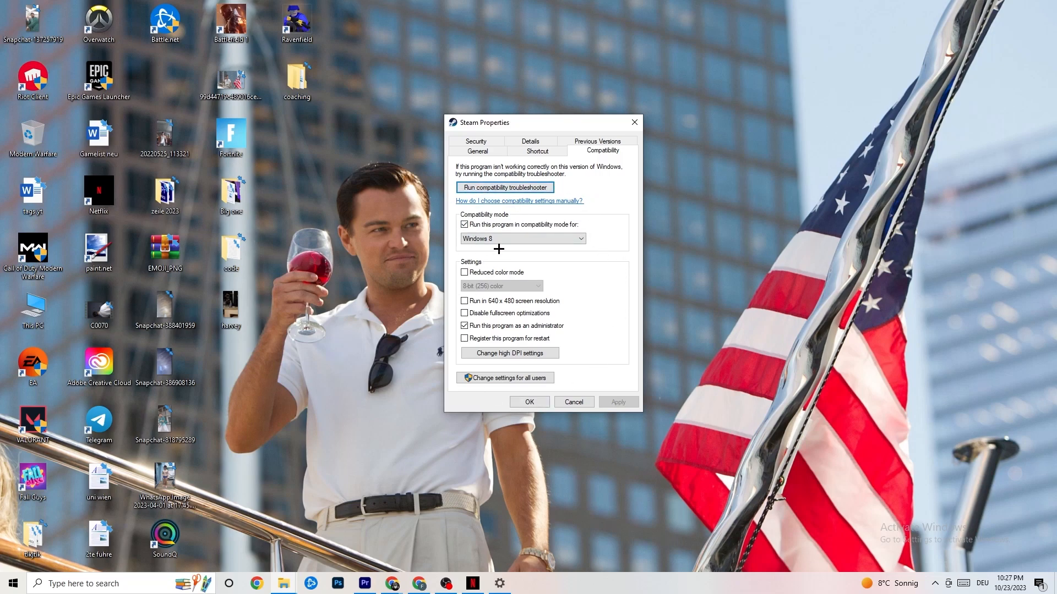
pyautogui.click(464, 225)
pyautogui.click(512, 239)
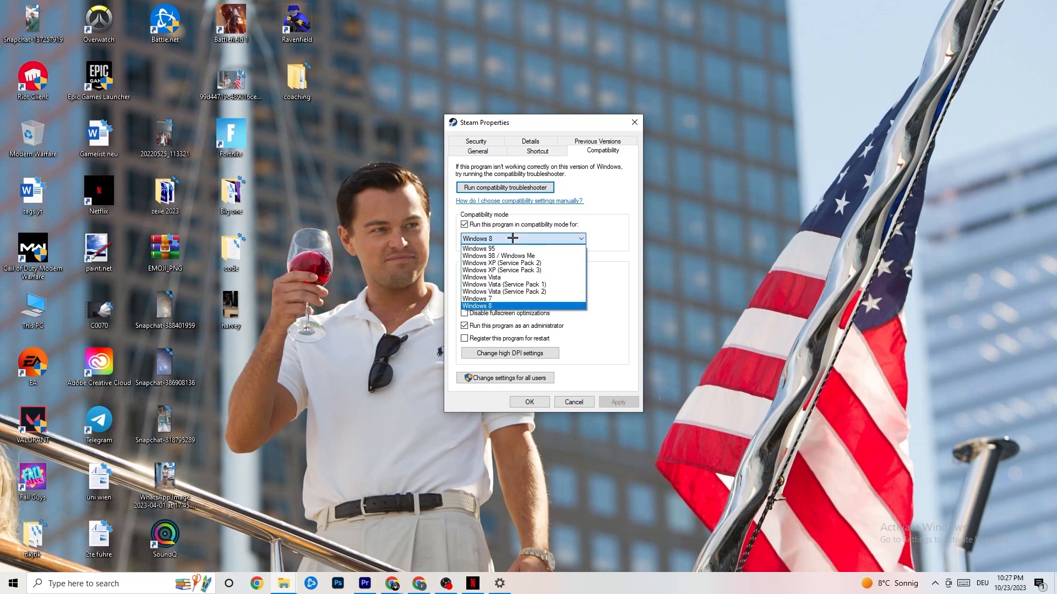
pyautogui.click(600, 255)
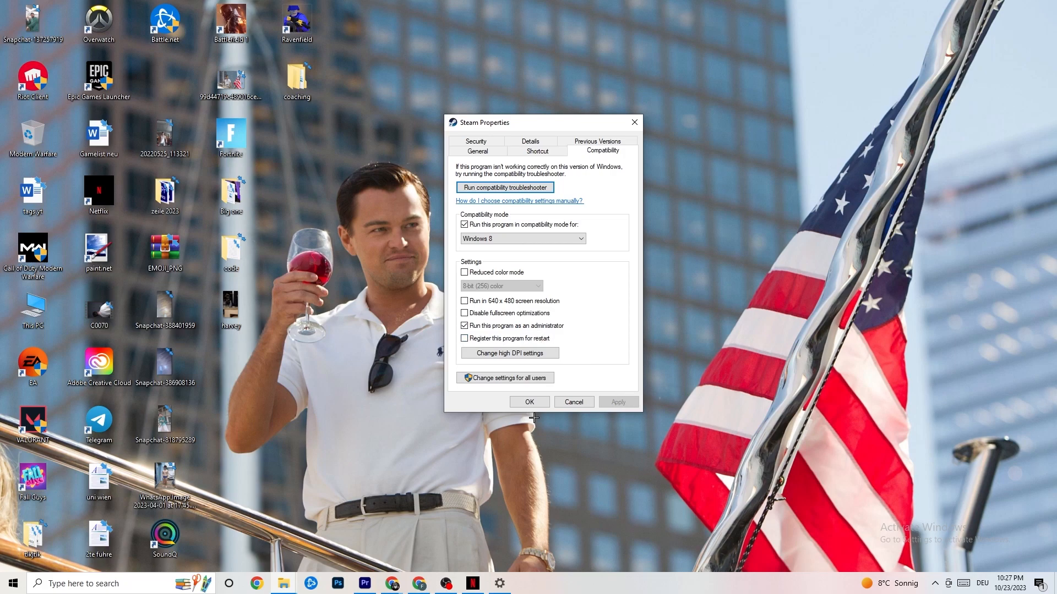
pyautogui.click(530, 401)
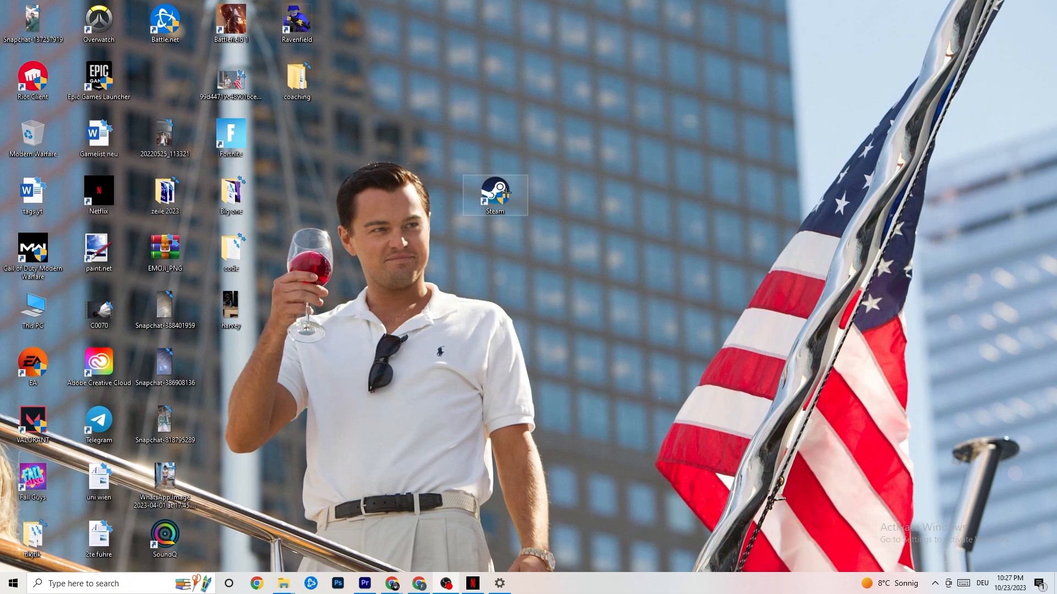
pyautogui.click(2, 592)
pyautogui.click(392, 496)
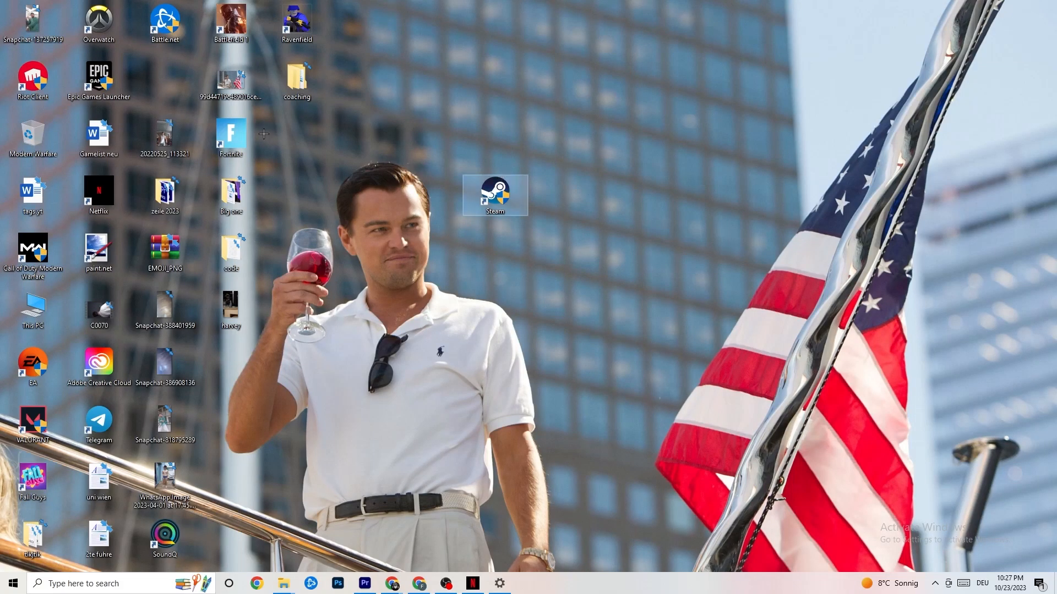
pyautogui.rightClick(485, 200)
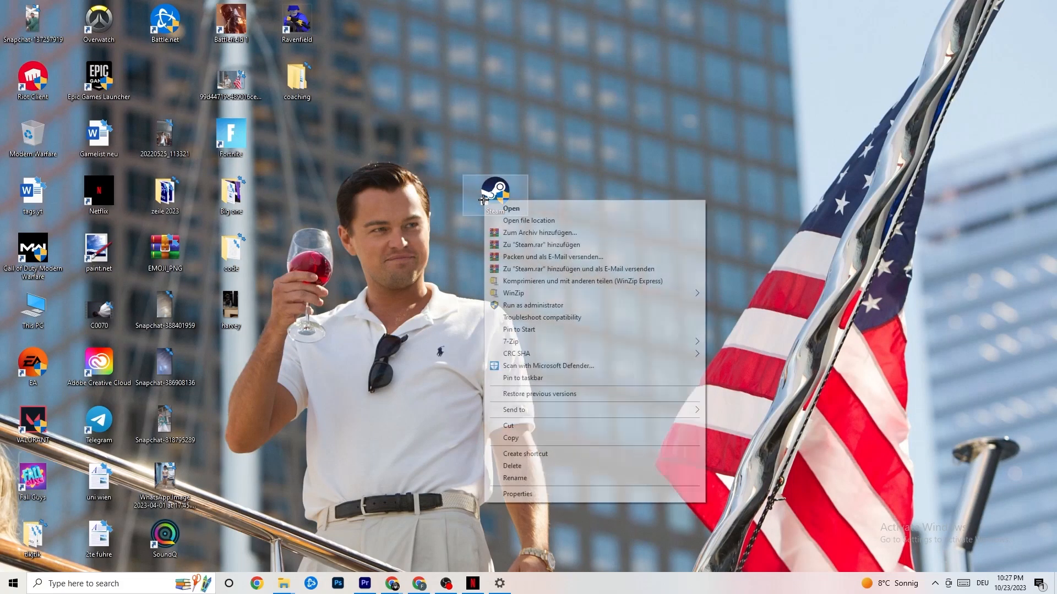
pyautogui.click(453, 309)
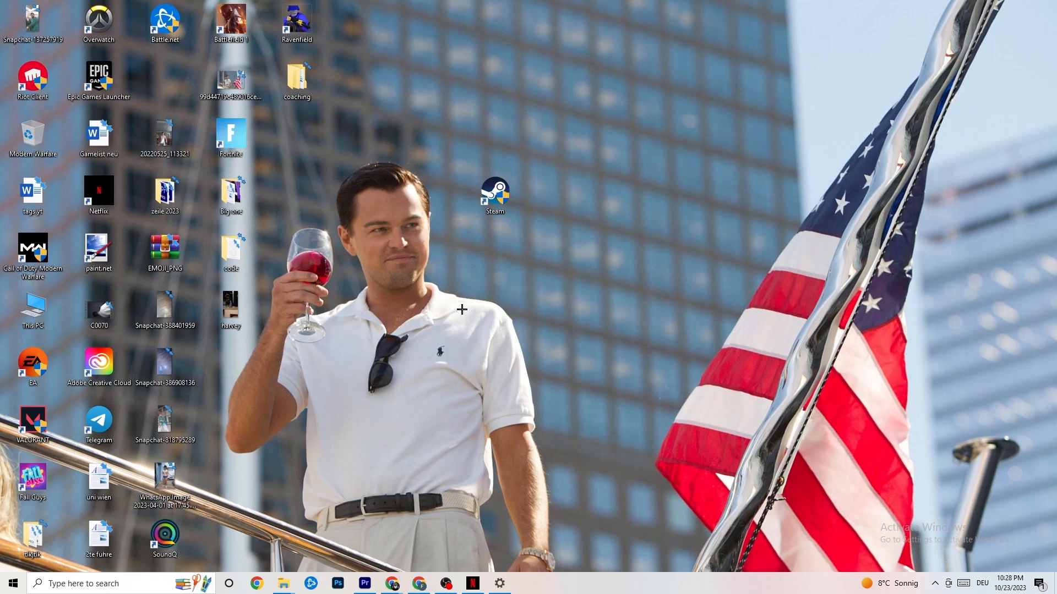
# Open Task Manager in a maximized window and bring up the End task option for Google Chrome without ending it
pyautogui.rightClick(587, 590)
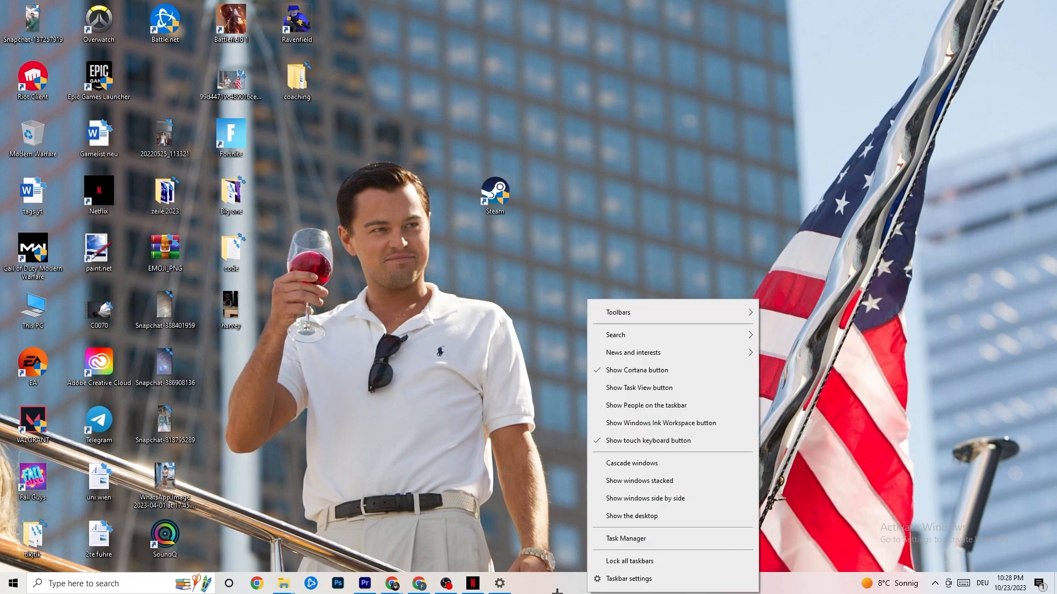
pyautogui.click(633, 539)
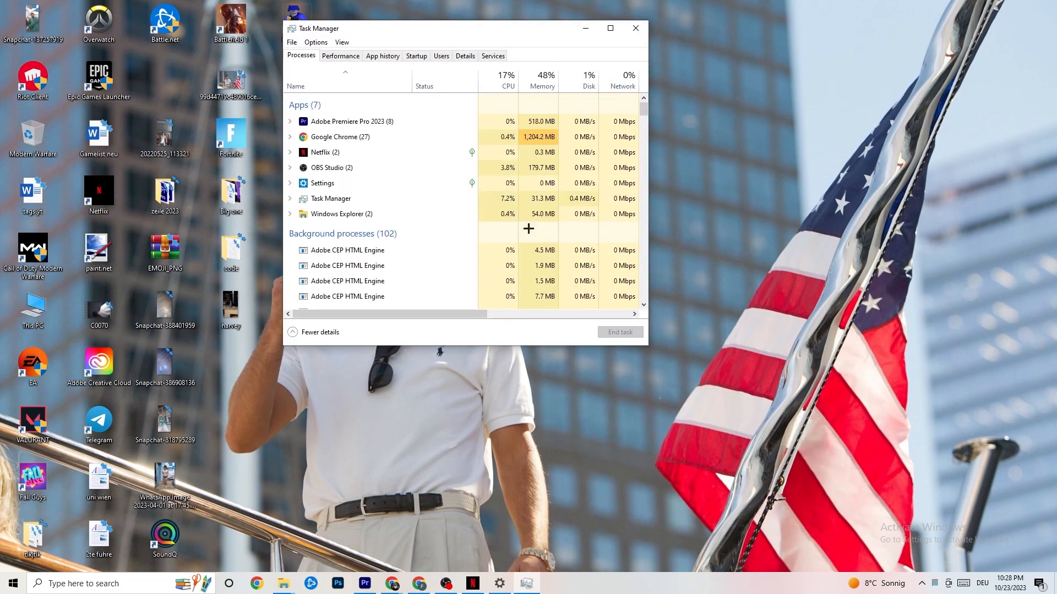
pyautogui.click(610, 28)
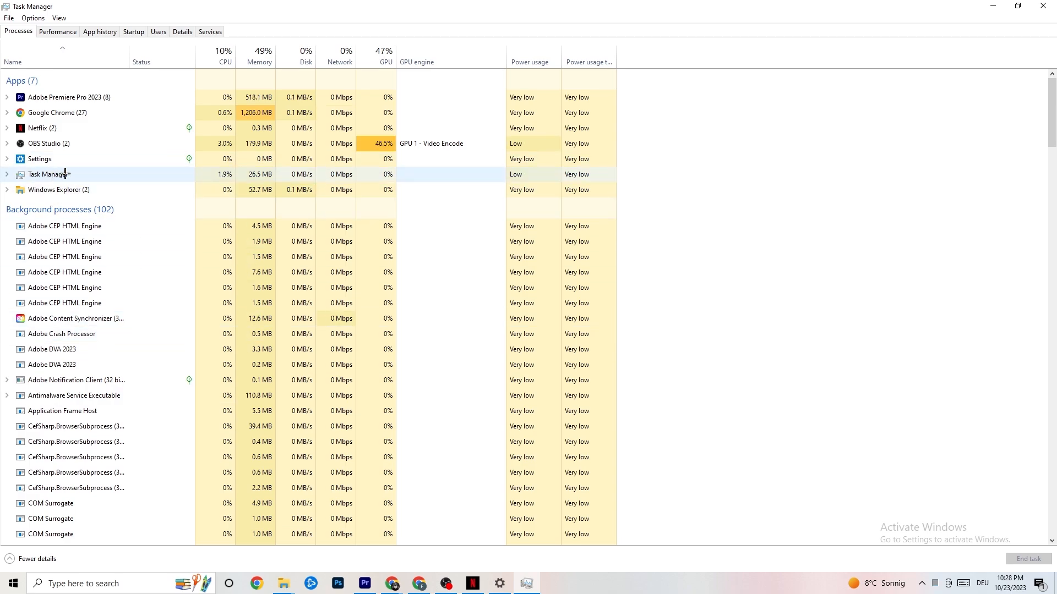
pyautogui.rightClick(76, 114)
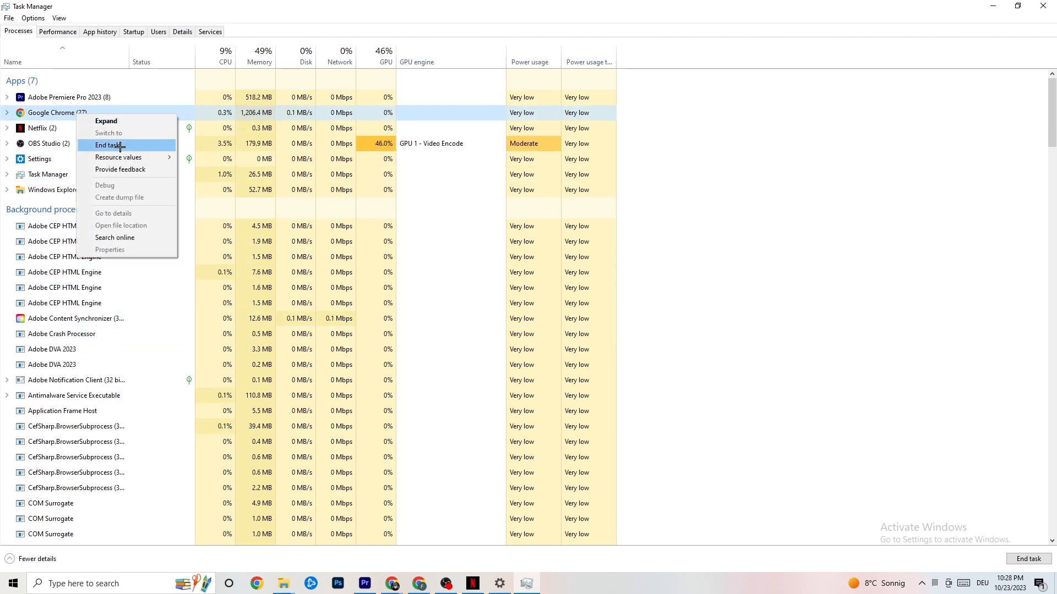
pyautogui.click(752, 133)
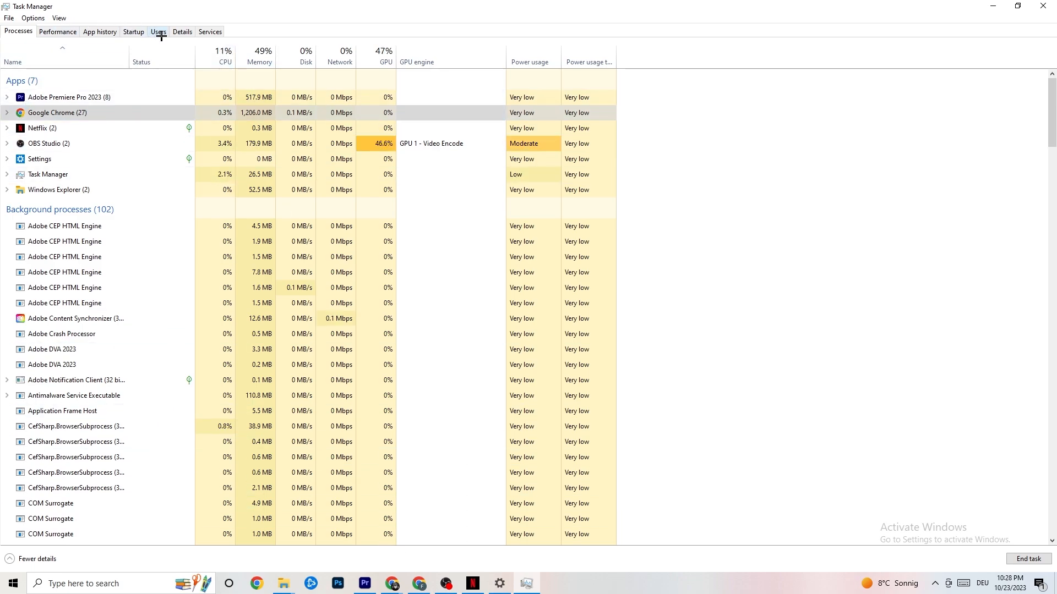
# View the priority options for the Adobe Premiere Pro process in Task Manager's process details without changing the priority
pyautogui.click(182, 31)
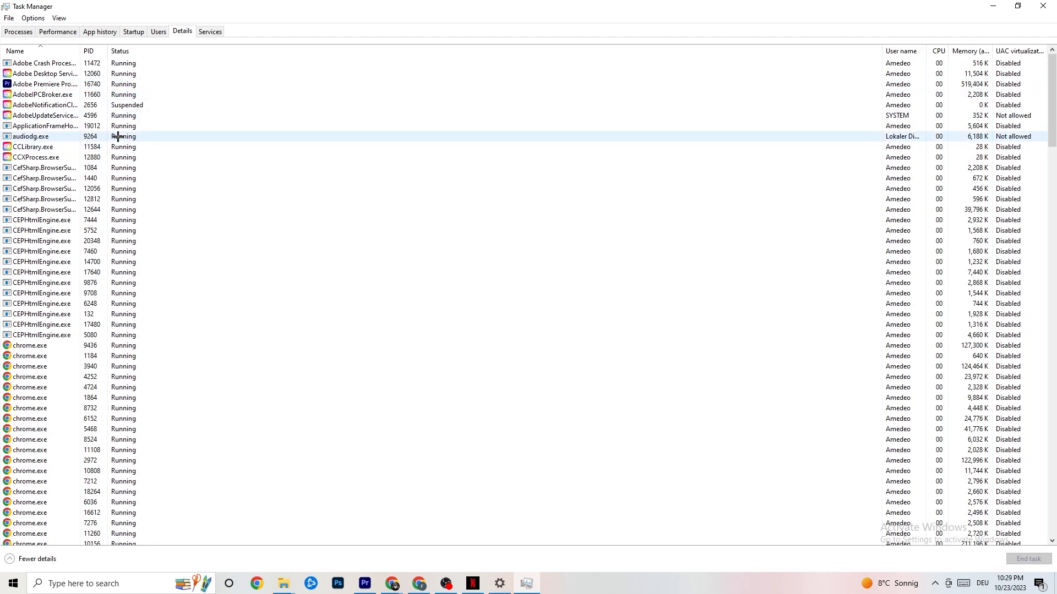
pyautogui.click(57, 85)
pyautogui.rightClick(57, 87)
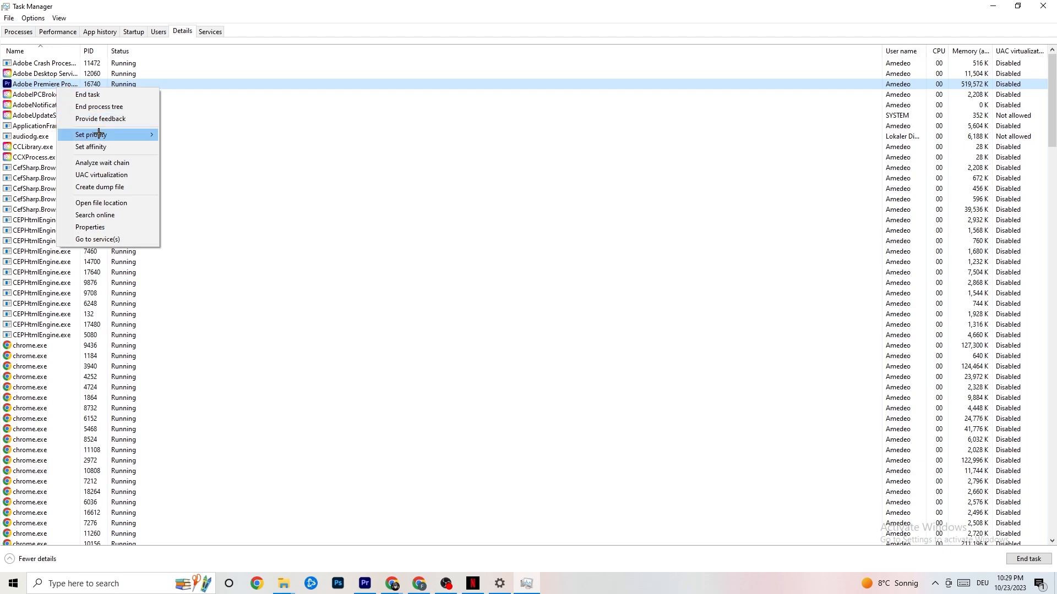
pyautogui.moveTo(102, 135)
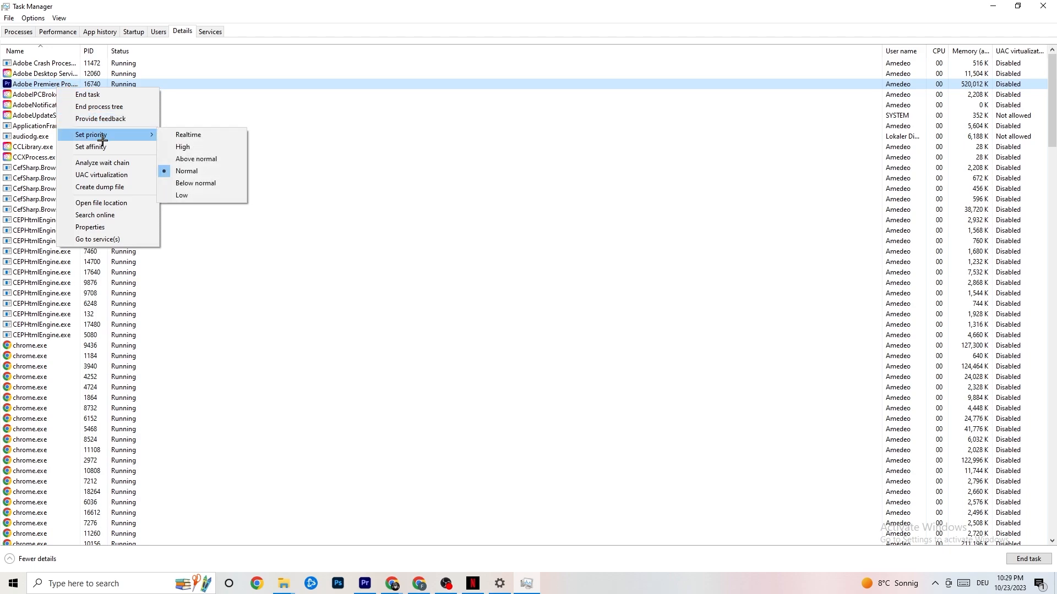
pyautogui.click(146, 131)
pyautogui.click(146, 131)
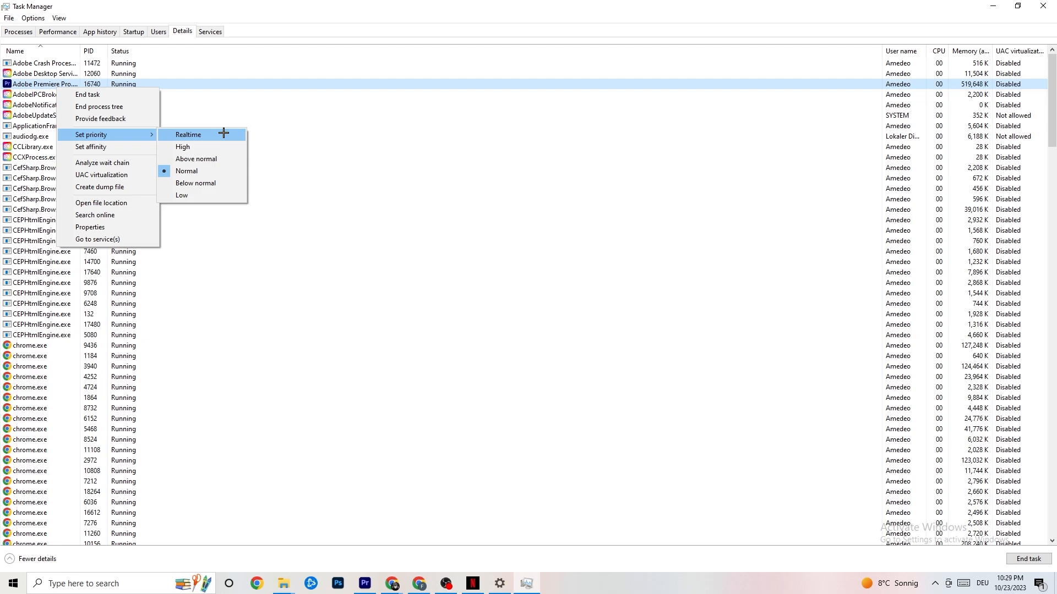
pyautogui.click(286, 116)
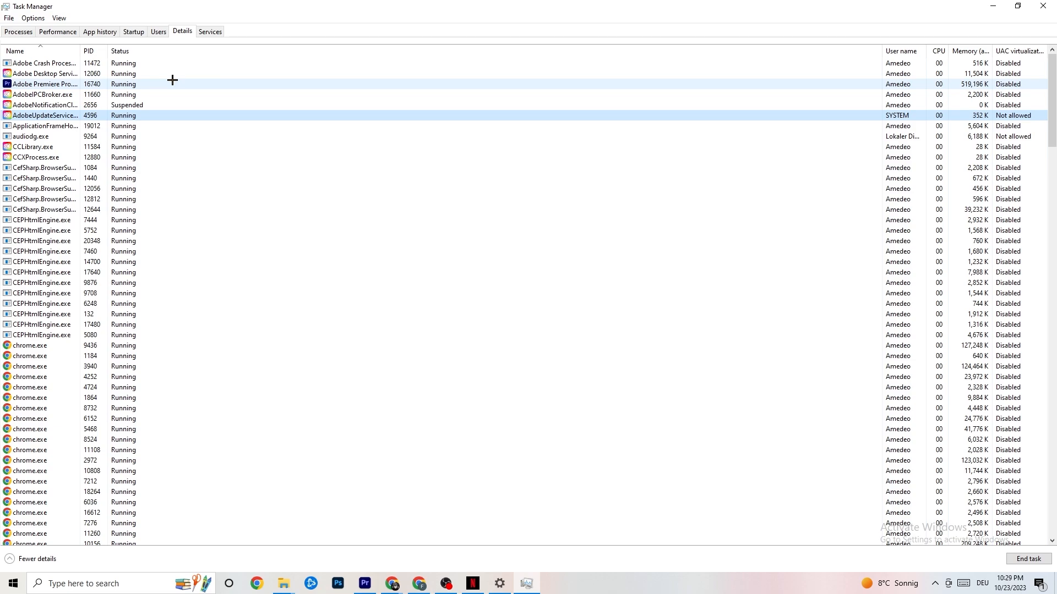
# Review the startup programs, bring up the Disable option for Razer Synapse without applying it, and close Task Manager
pyautogui.click(134, 31)
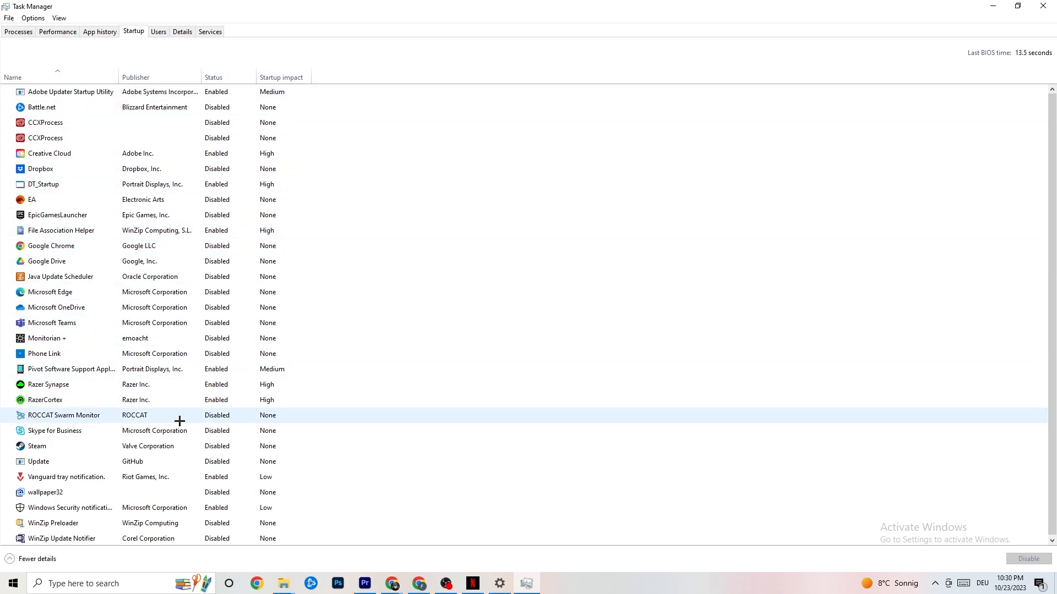
pyautogui.rightClick(214, 385)
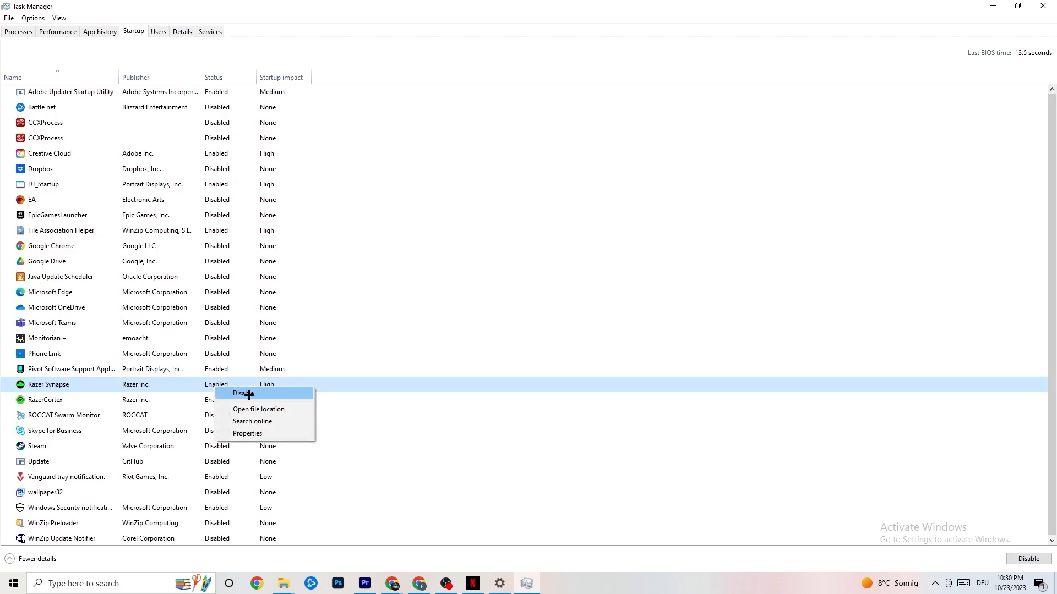
pyautogui.click(545, 55)
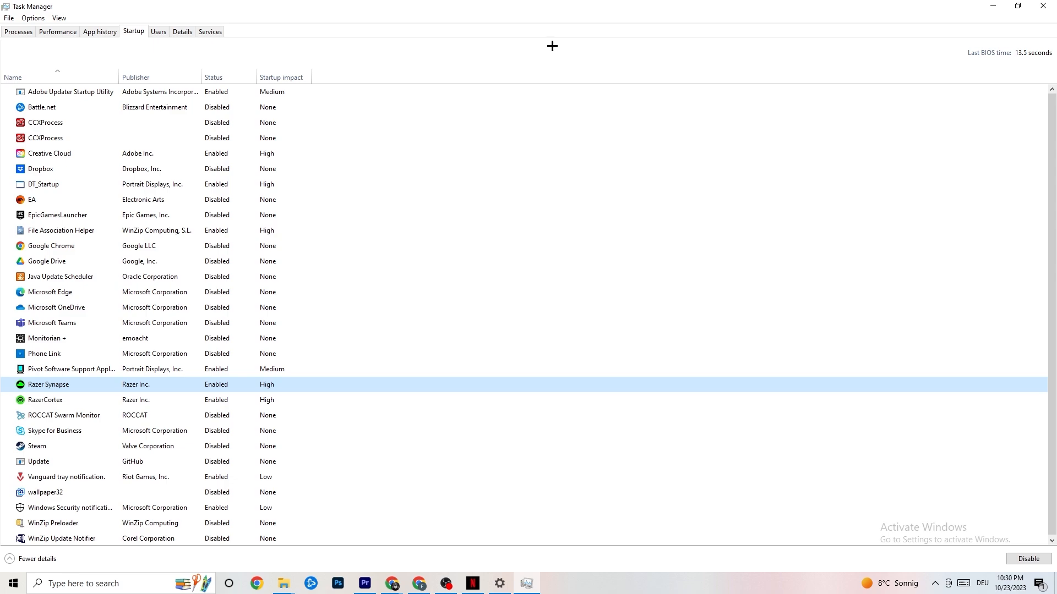
pyautogui.click(1038, 5)
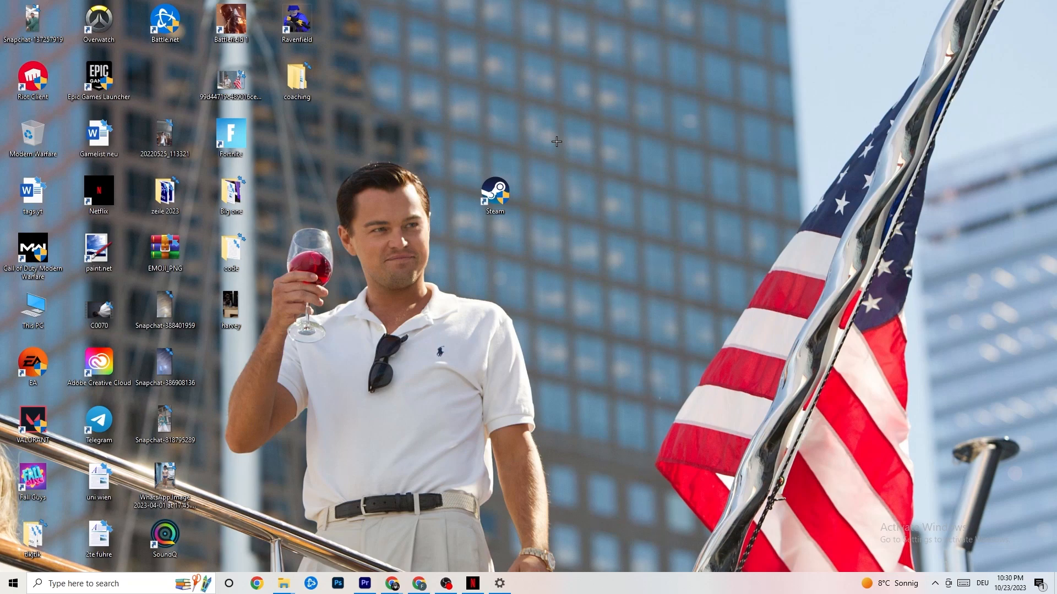
# Open the Windows display settings and view the scaling choices for text, apps and other items without changing them
pyautogui.click(8, 590)
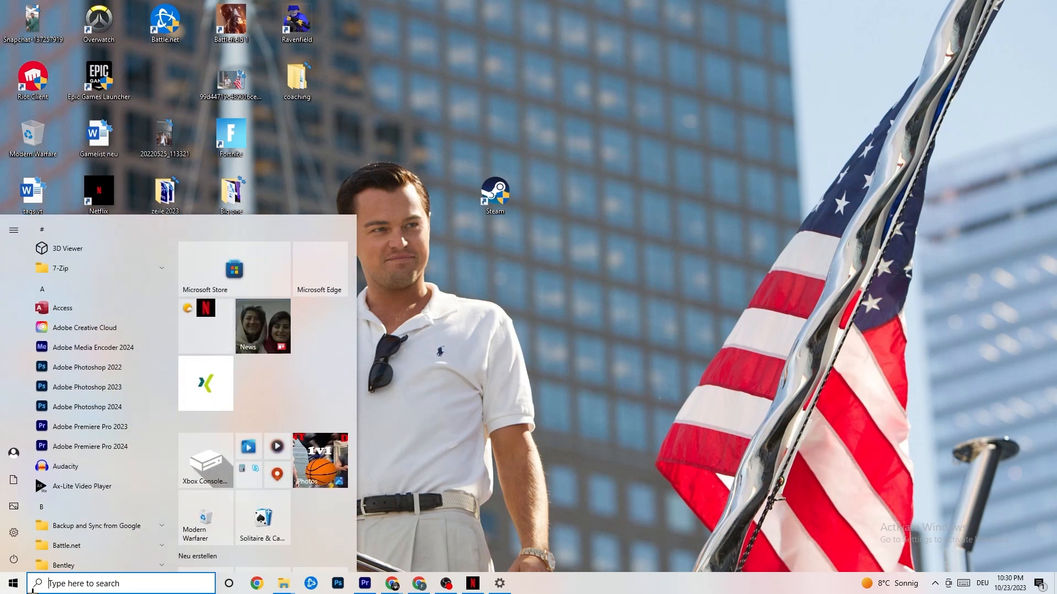
pyautogui.click(15, 533)
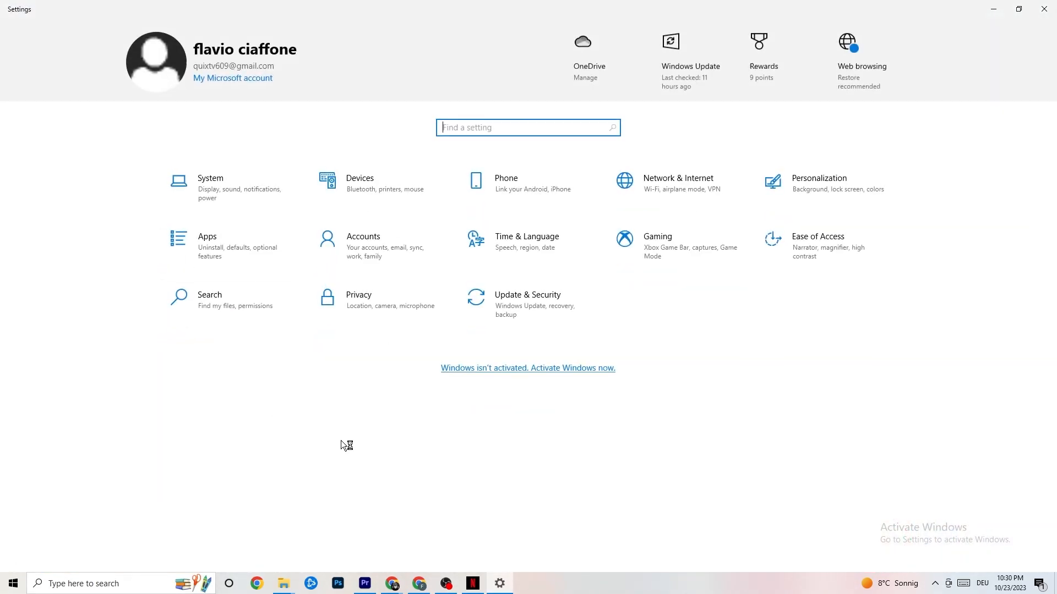
pyautogui.click(231, 186)
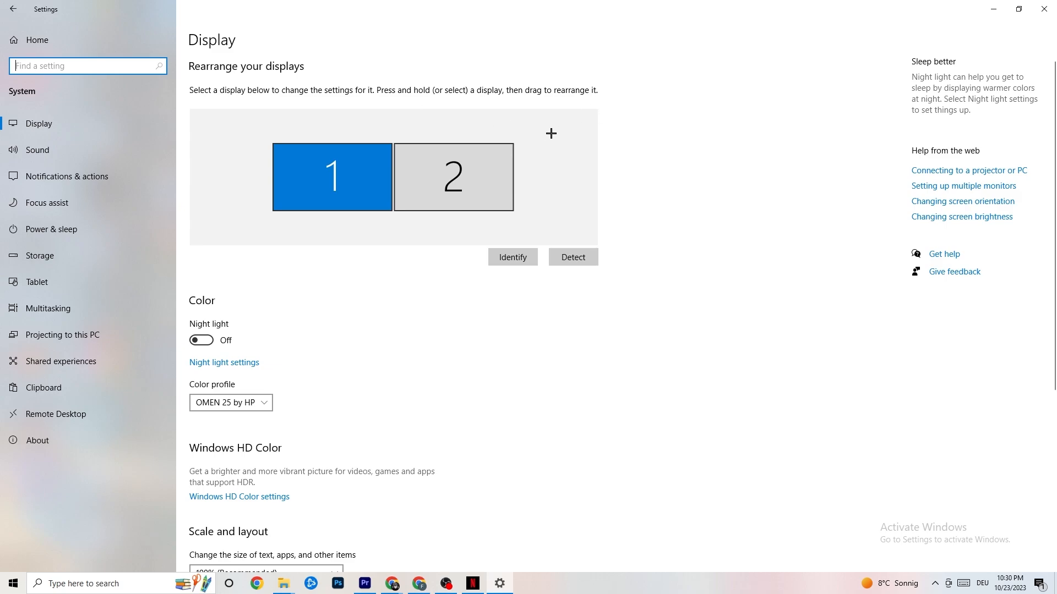
pyautogui.scroll(-5, 514, 123)
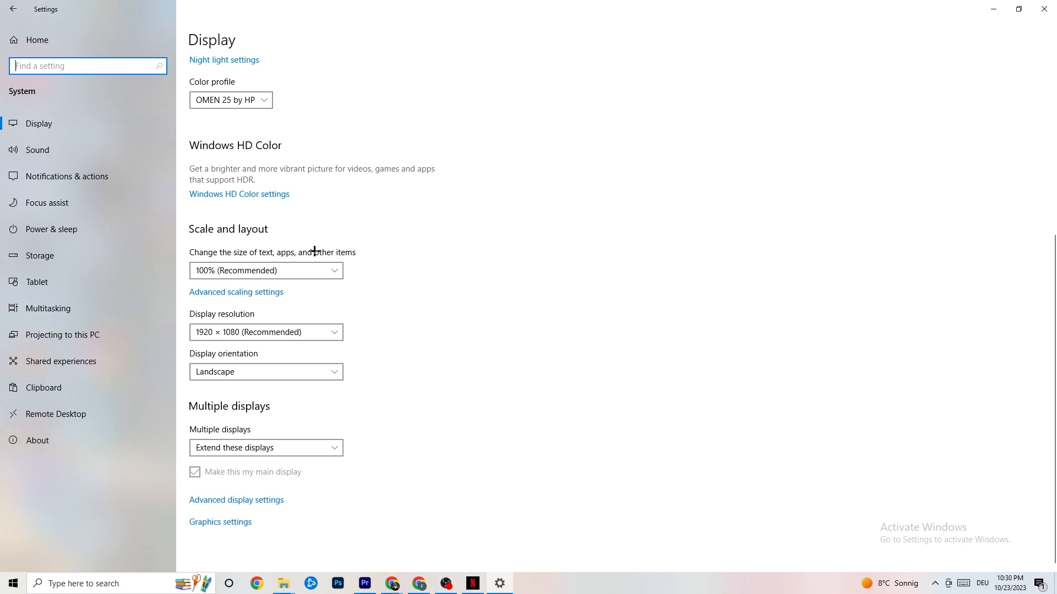
pyautogui.click(309, 270)
pyautogui.click(416, 213)
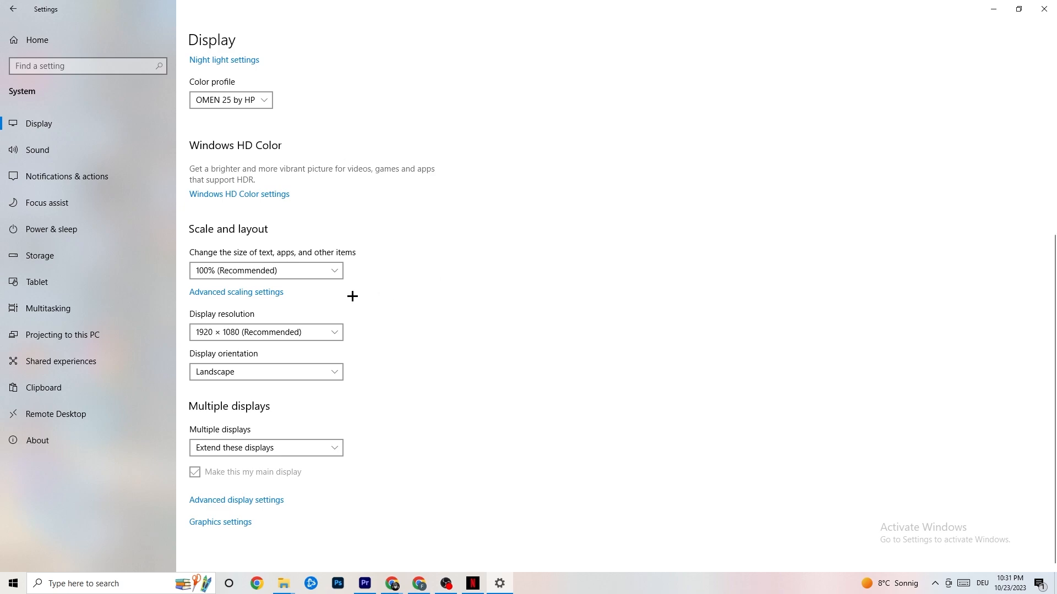
# Review the available power plans in the additional power settings, then close Power Options
pyautogui.click(66, 228)
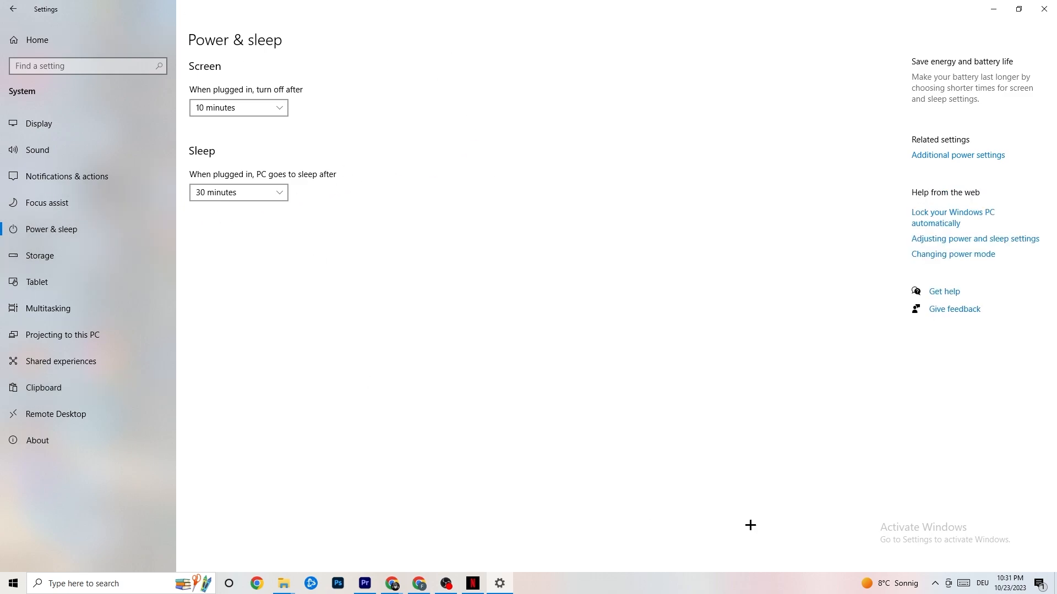
pyautogui.click(979, 155)
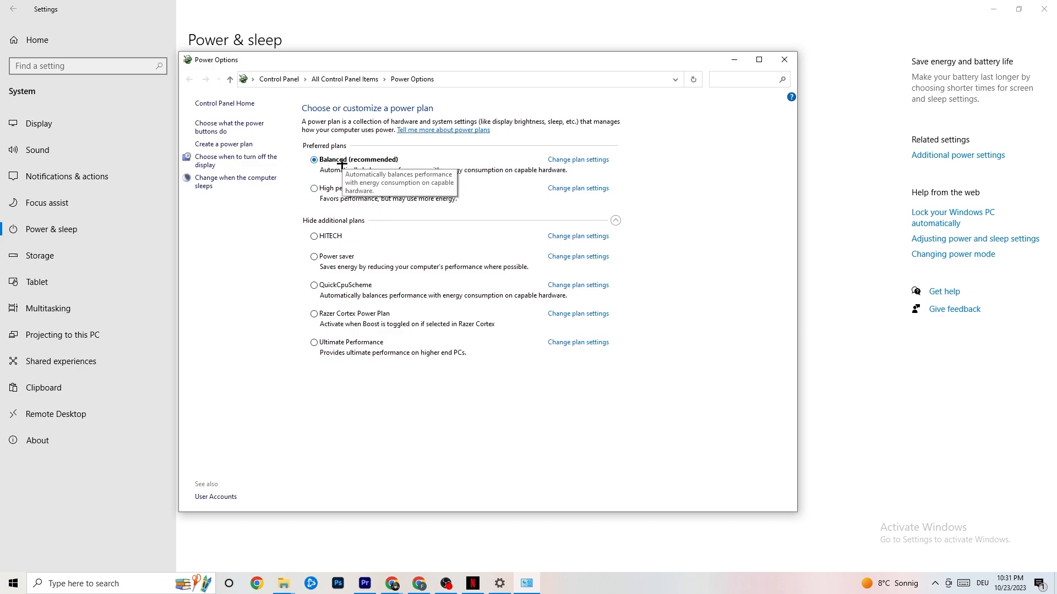
pyautogui.click(784, 58)
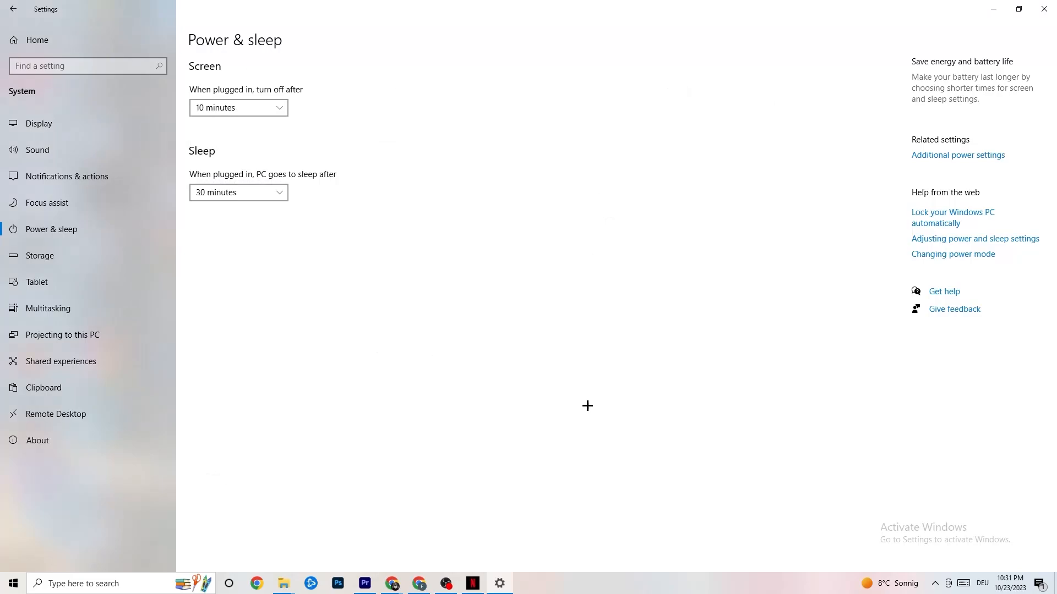
# Open the Storage Sense configuration in the storage settings and view the run frequency choices without changing them
pyautogui.click(83, 266)
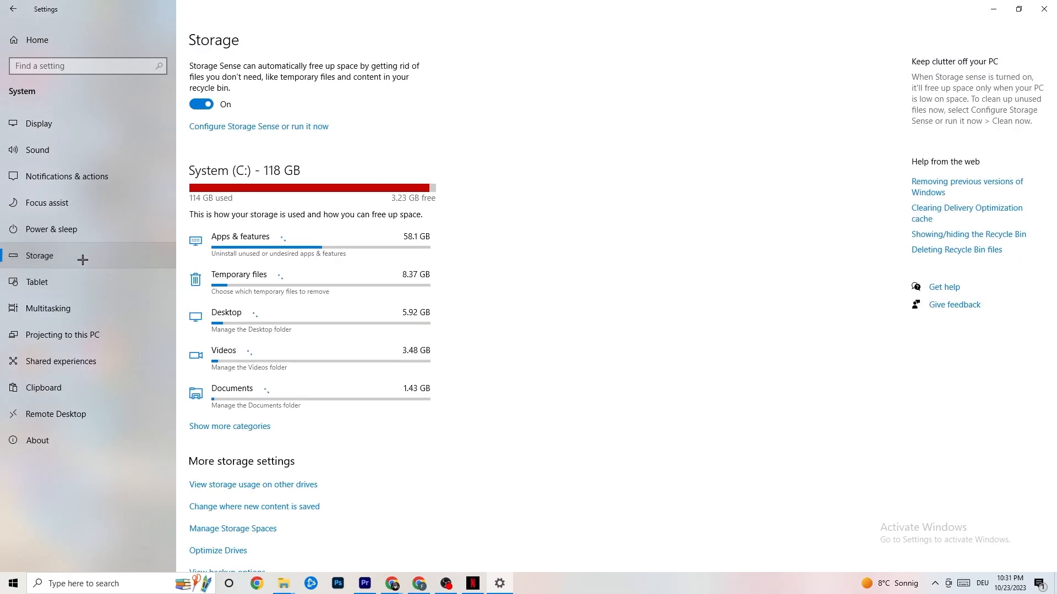
pyautogui.click(250, 128)
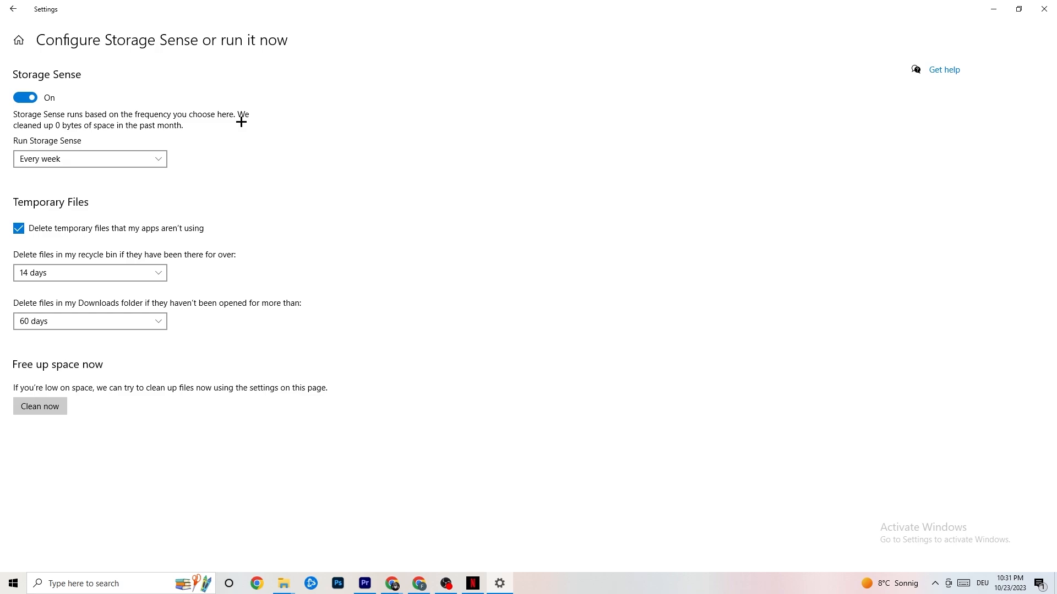
pyautogui.click(137, 160)
pyautogui.click(118, 161)
pyautogui.click(130, 159)
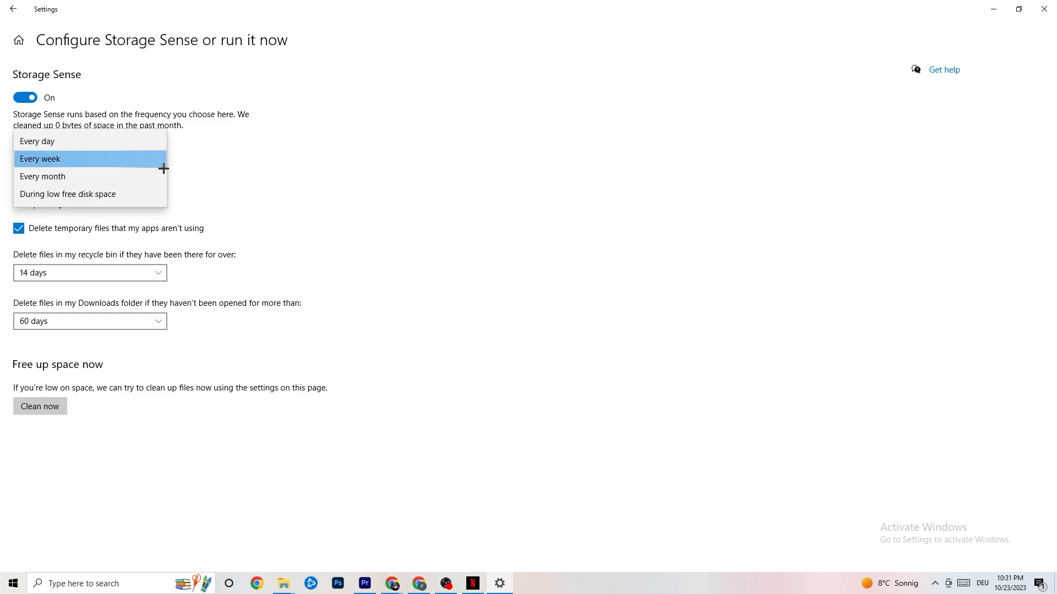
pyautogui.click(280, 219)
# View the deletion period choices for recycle bin and Downloads folder files without changing them, then return to the Settings home page
pyautogui.click(122, 269)
pyautogui.click(372, 220)
pyautogui.click(127, 322)
pyautogui.click(451, 267)
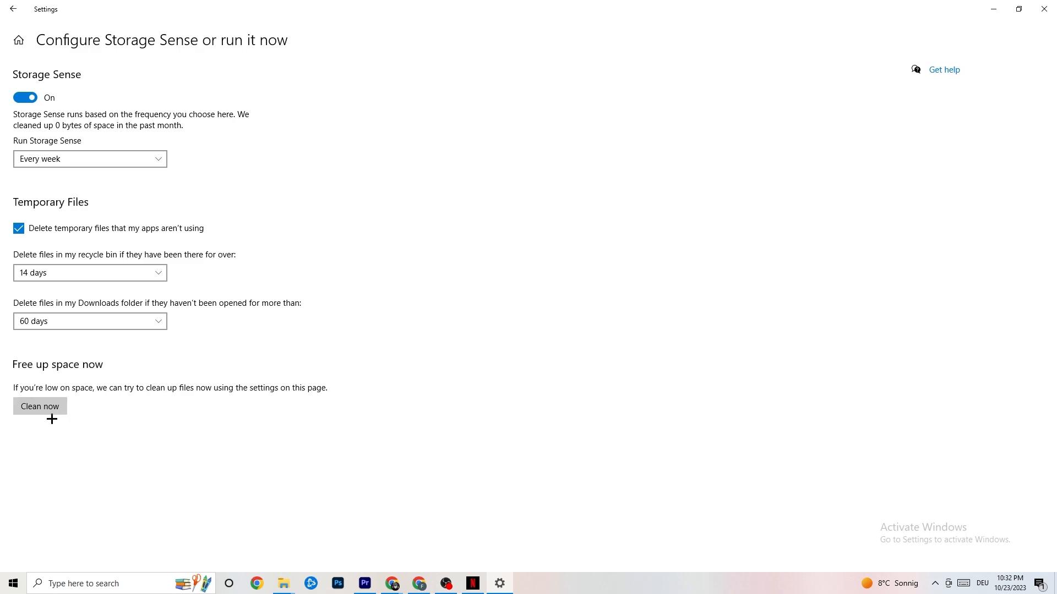
pyautogui.click(11, 7)
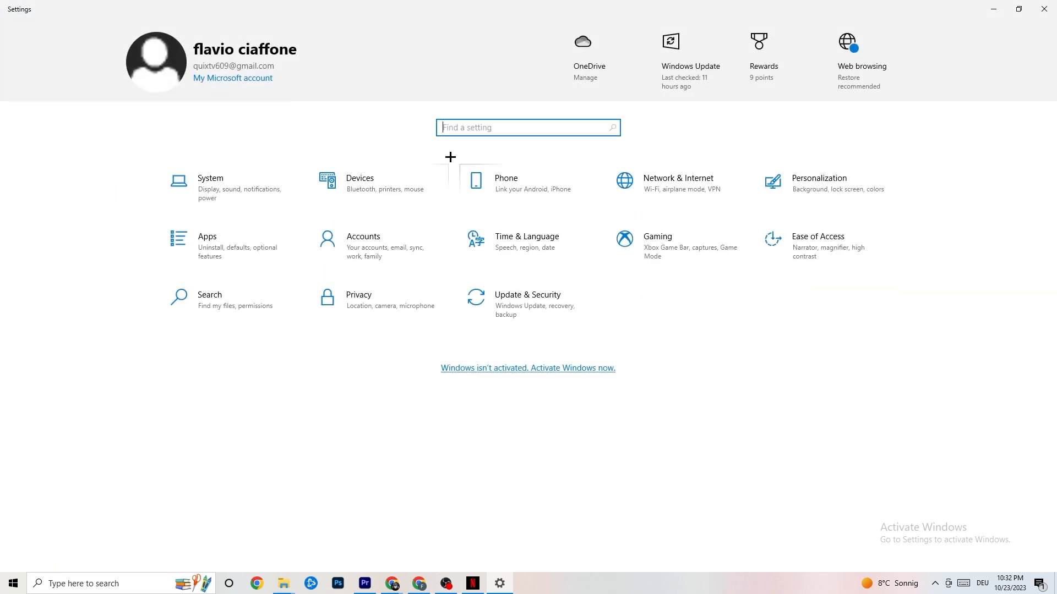
# Review the Captures and Game Mode pages of the gaming settings, then return to the Settings home page
pyautogui.click(704, 251)
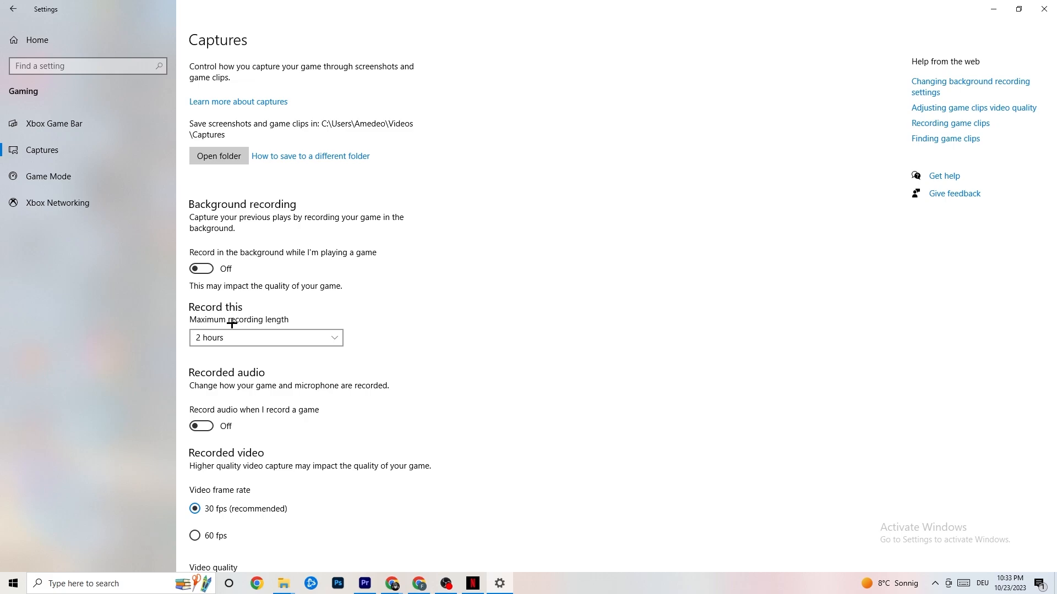
pyautogui.click(97, 179)
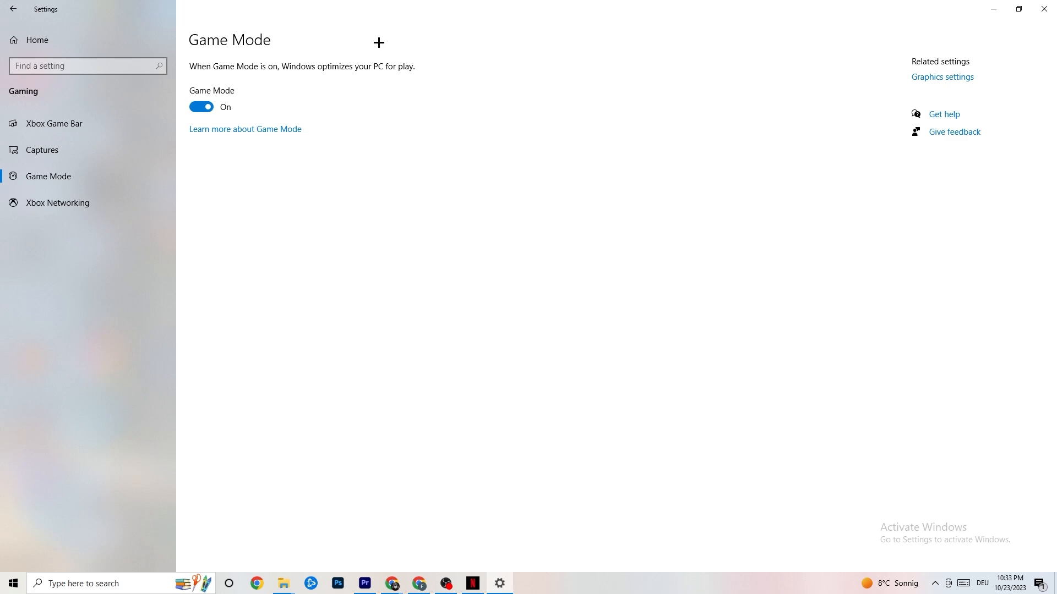
pyautogui.click(12, 8)
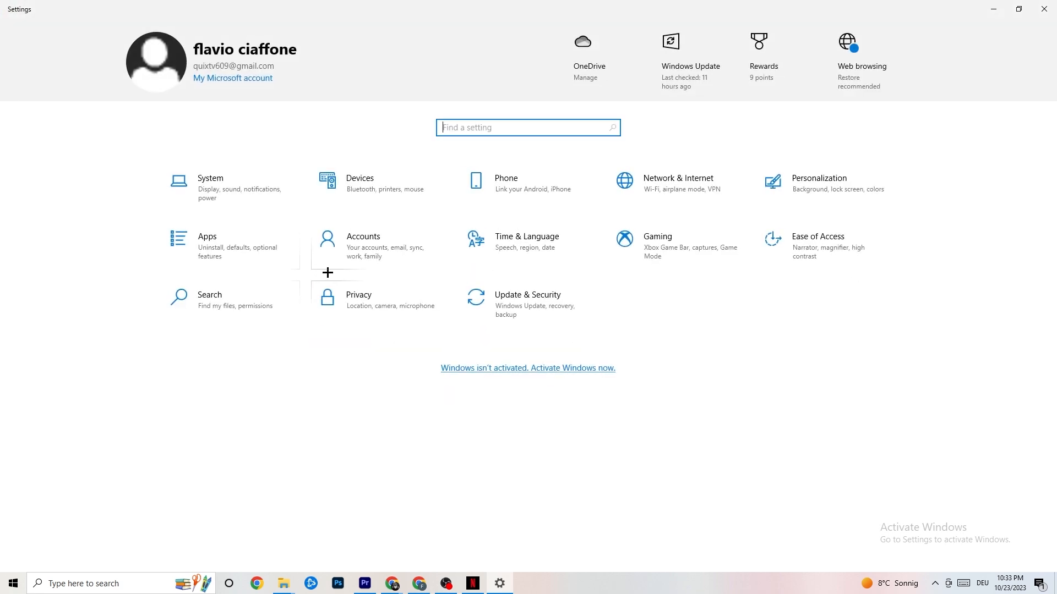
# Review the Troubleshoot and Windows Update pages under Update & Security, then close Settings
pyautogui.click(554, 314)
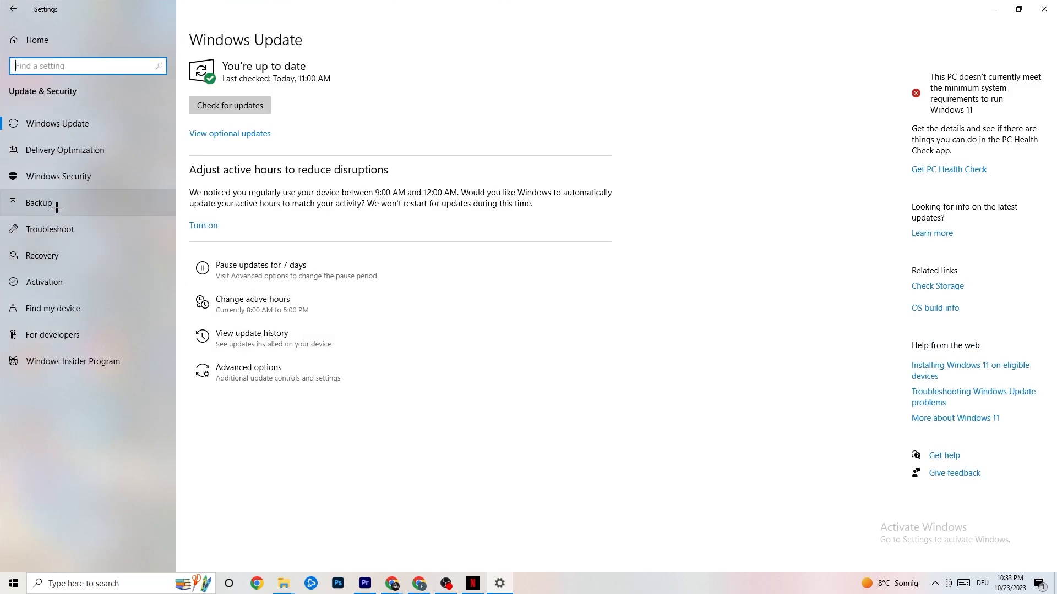
pyautogui.click(55, 228)
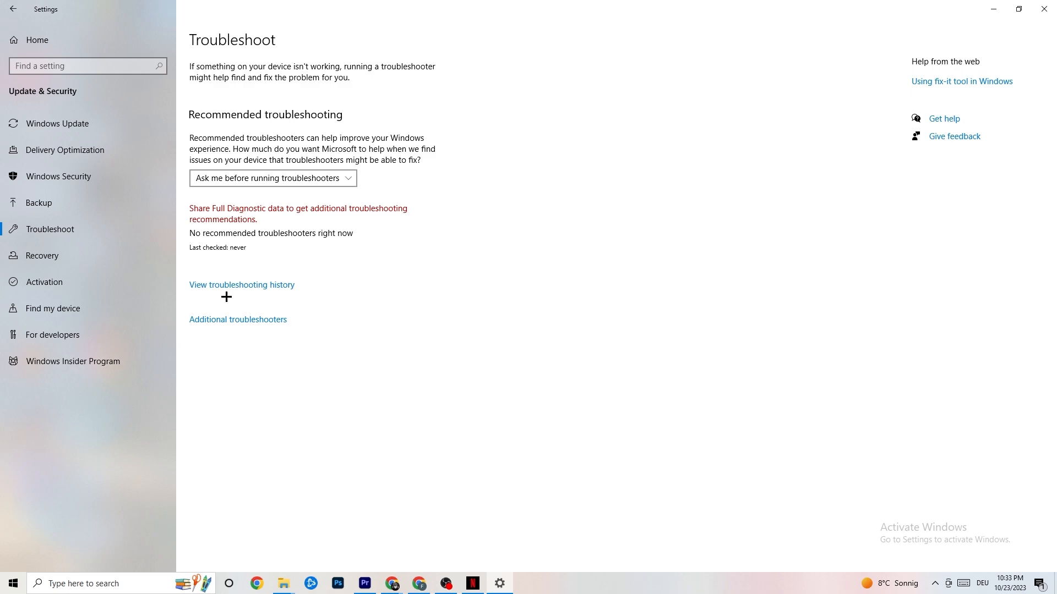
pyautogui.click(83, 130)
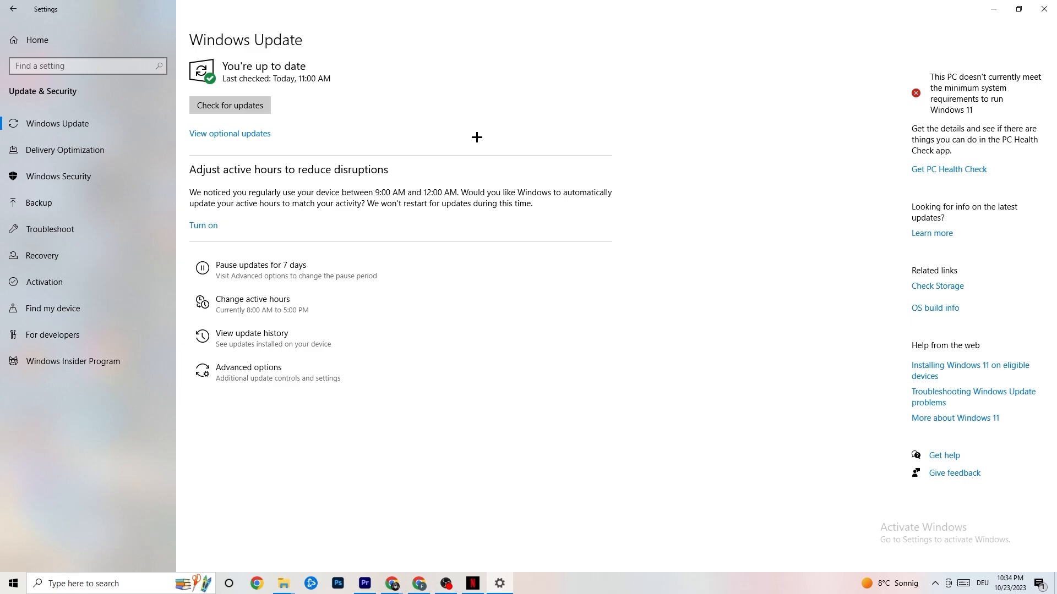
pyautogui.click(1032, 12)
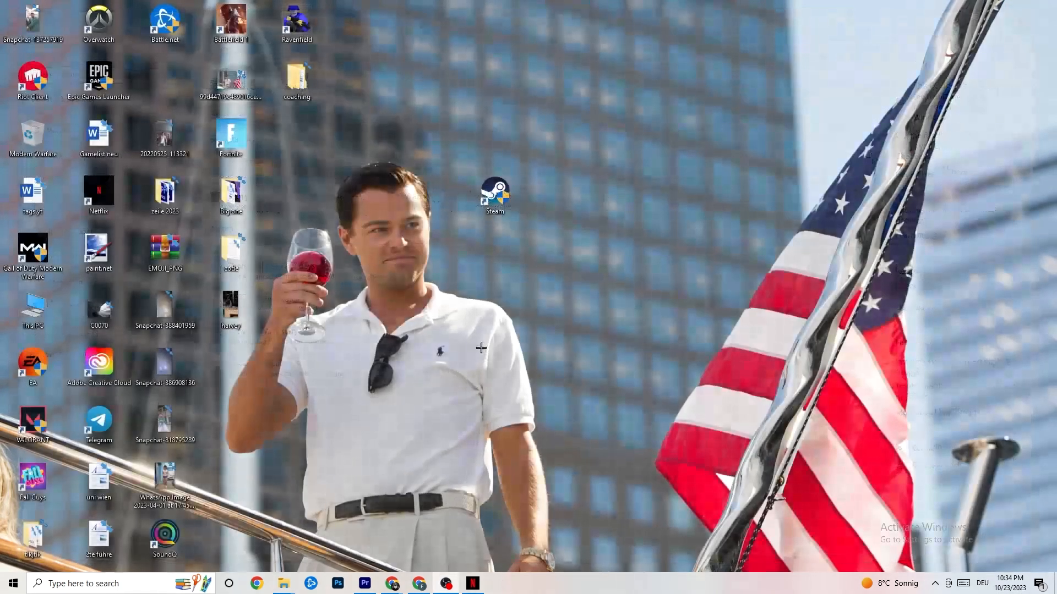